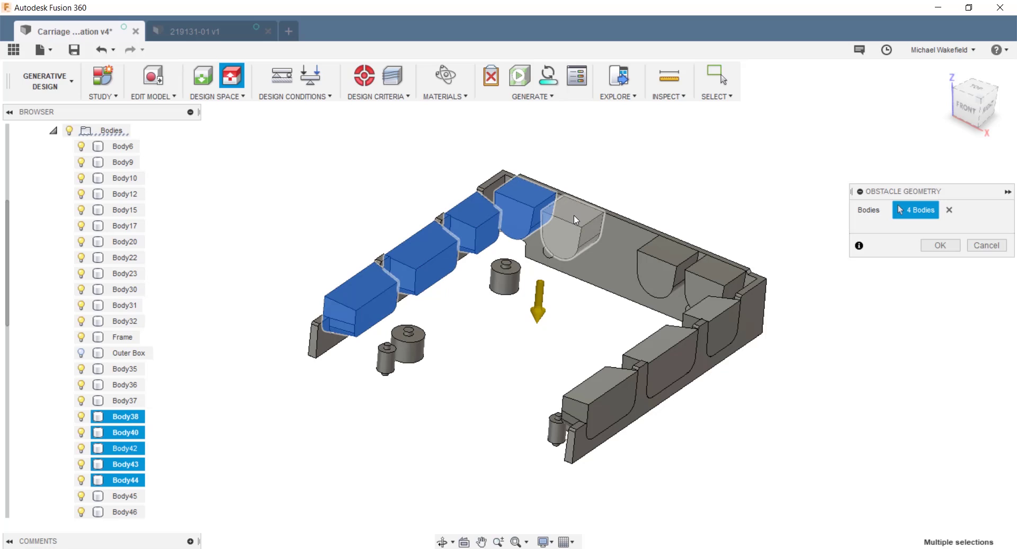
Step: Add the remaining block bodies along the rear plate and the frame's front-facing side arm to the obstacle geometry selection
left_click(572, 225)
left_click(683, 258)
left_click(716, 284)
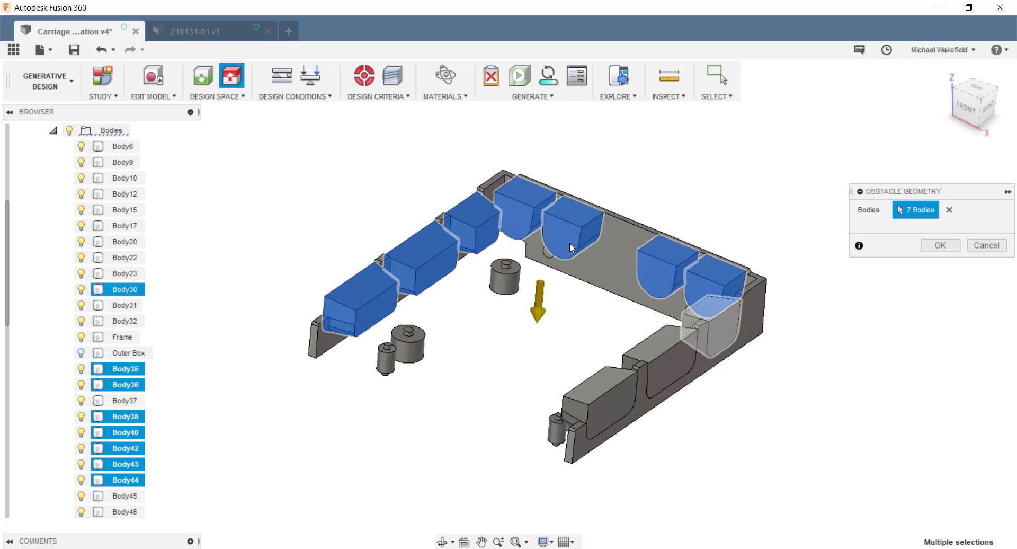
left_click(712, 324)
left_click(662, 361)
left_click(615, 384)
key("F6")
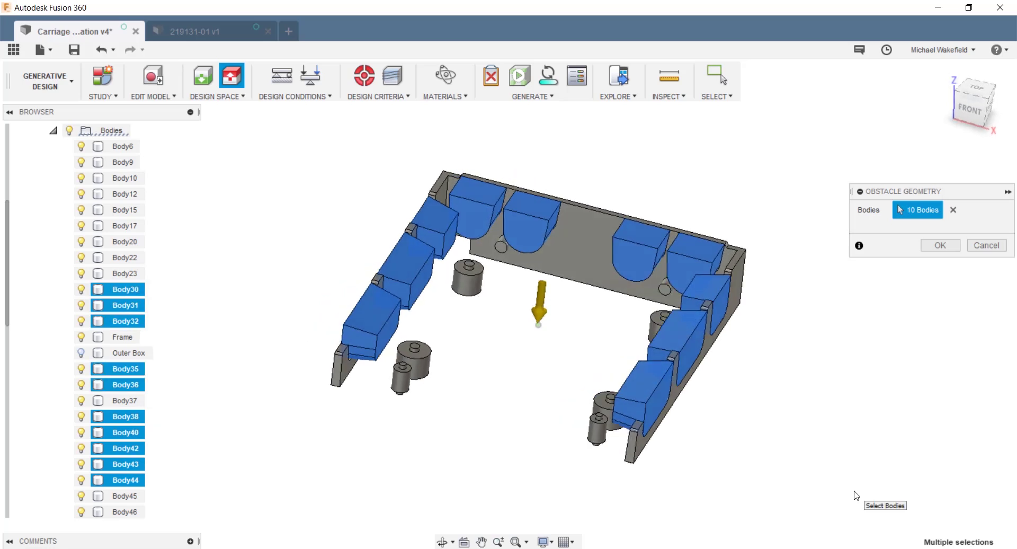
Step: Add the pin bodies inside the cylindrical bosses to the obstacle geometry selection
scroll(779, 484, "up", 8)
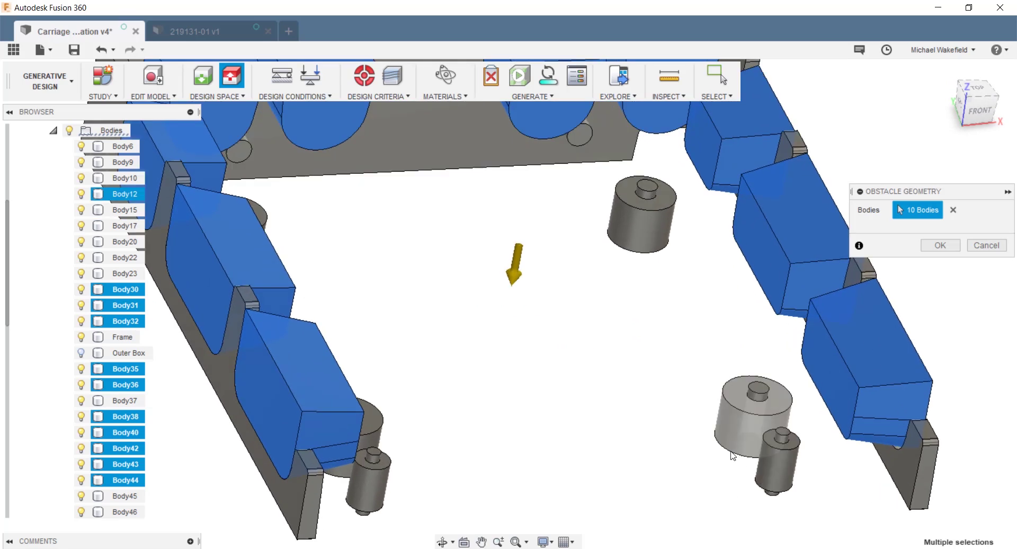
left_click(803, 434)
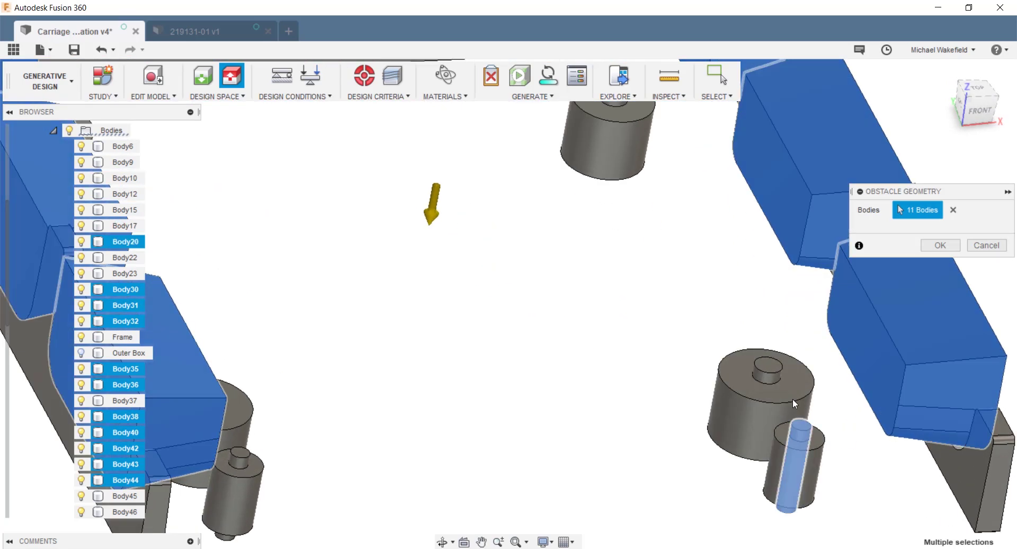
left_click(776, 371)
scroll(680, 272, "down", 3)
scroll(681, 271, "down", 1)
left_click(590, 185)
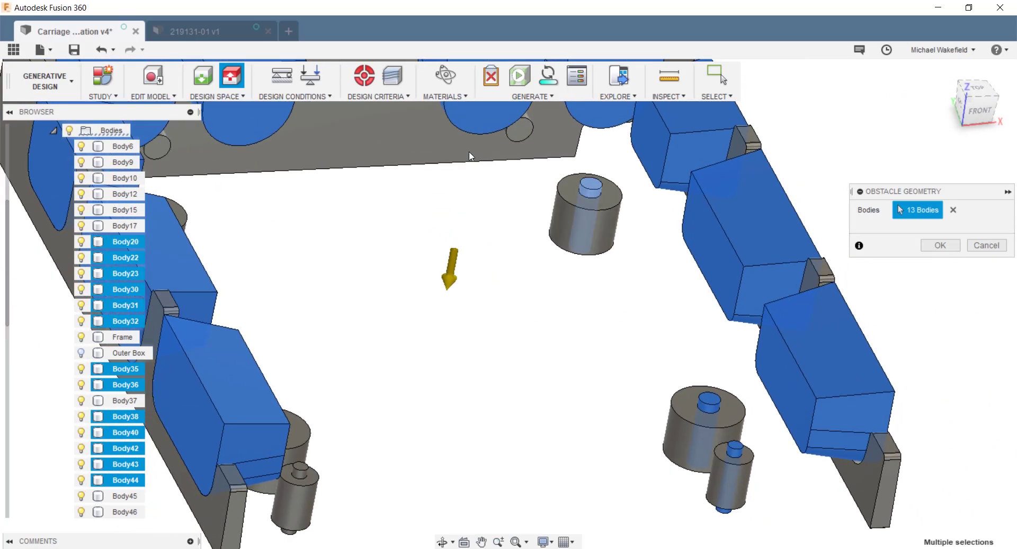
middle_click_drag(626, 154, 509, 176, "shift")
middle_click_drag(318, 176, 232, 318, "shift")
left_click(233, 317)
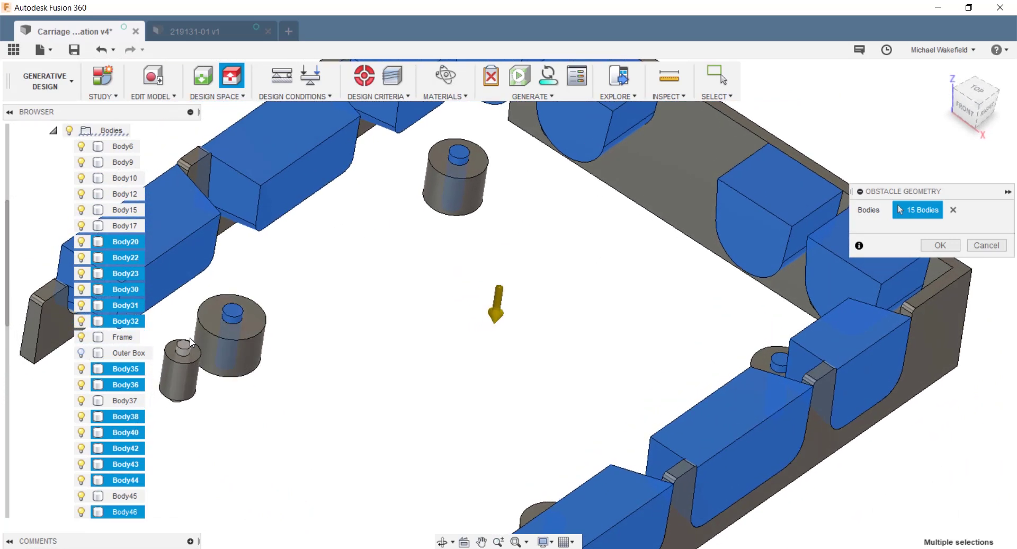
Step: Add the cylindrical bodies filling the rear plate's holes to the selection and assign all selected bodies as obstacle geometry
middle_click_drag(150, 279, 553, 463, "shift")
left_click(544, 218)
left_click(543, 214)
left_click(724, 234)
left_click(551, 458)
left_click(617, 409)
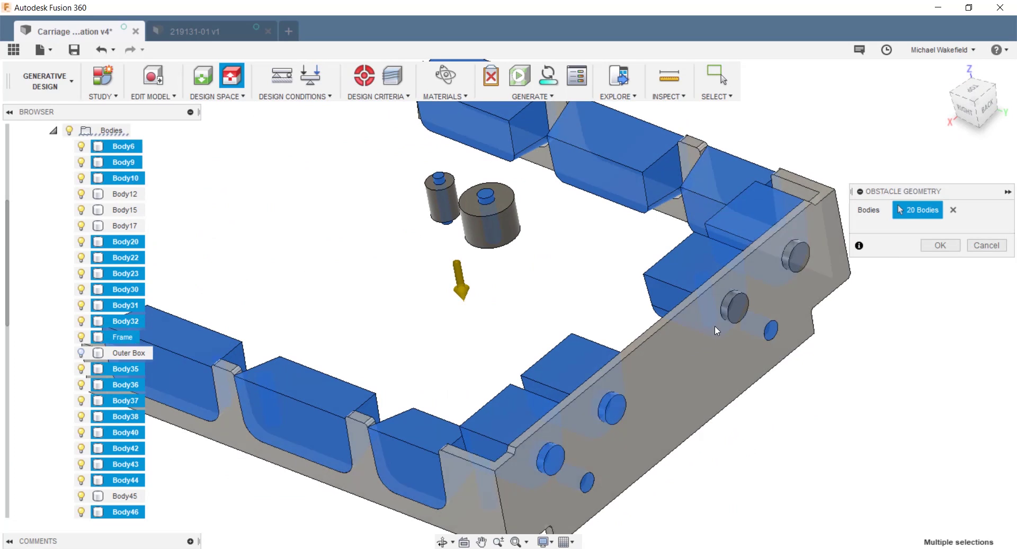
left_click(734, 311)
left_click(806, 253)
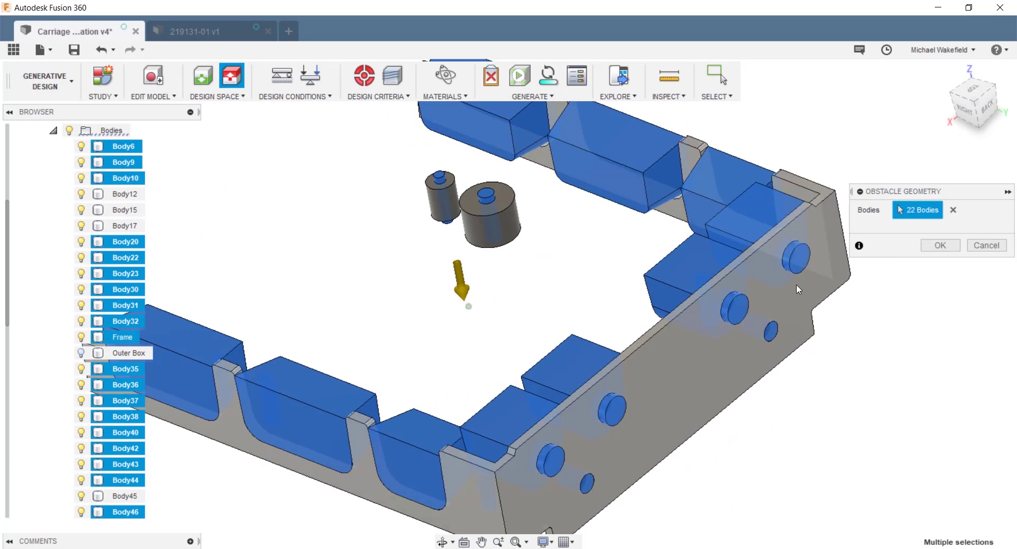
middle_click_drag(917, 413, 950, 420, "shift")
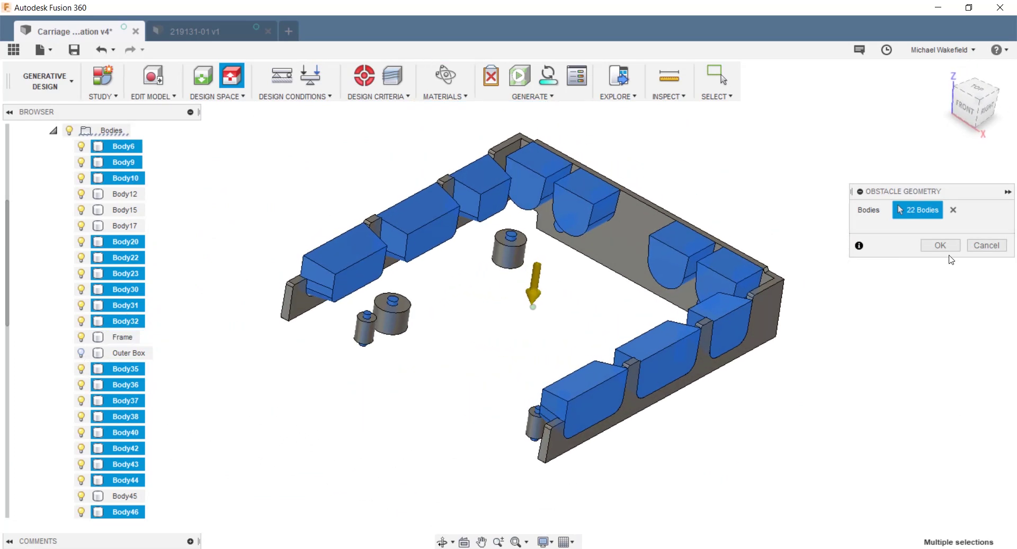
left_click(942, 247)
key("Return")
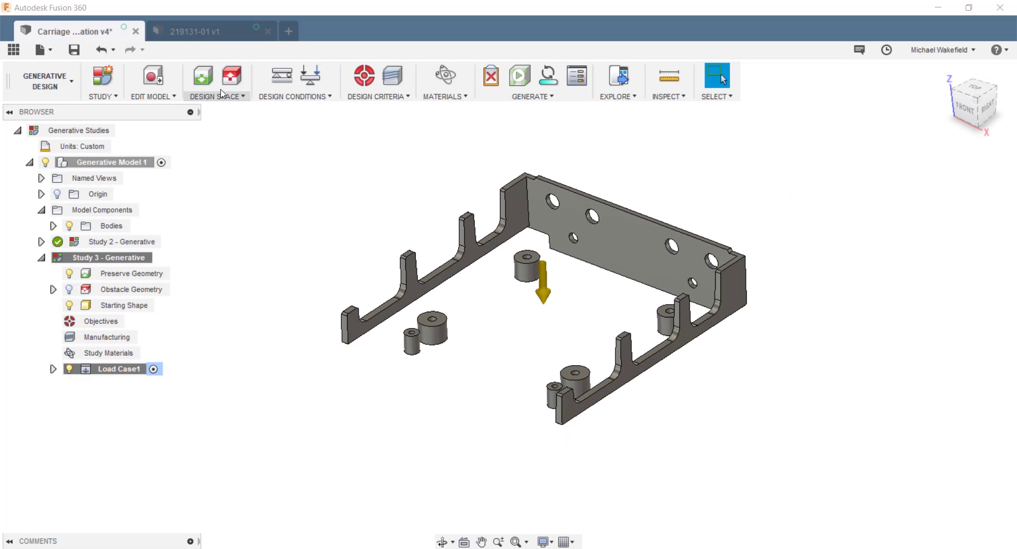
Step: Assign the frame and the six cylindrical bosses as preserve geometry
left_click(209, 79)
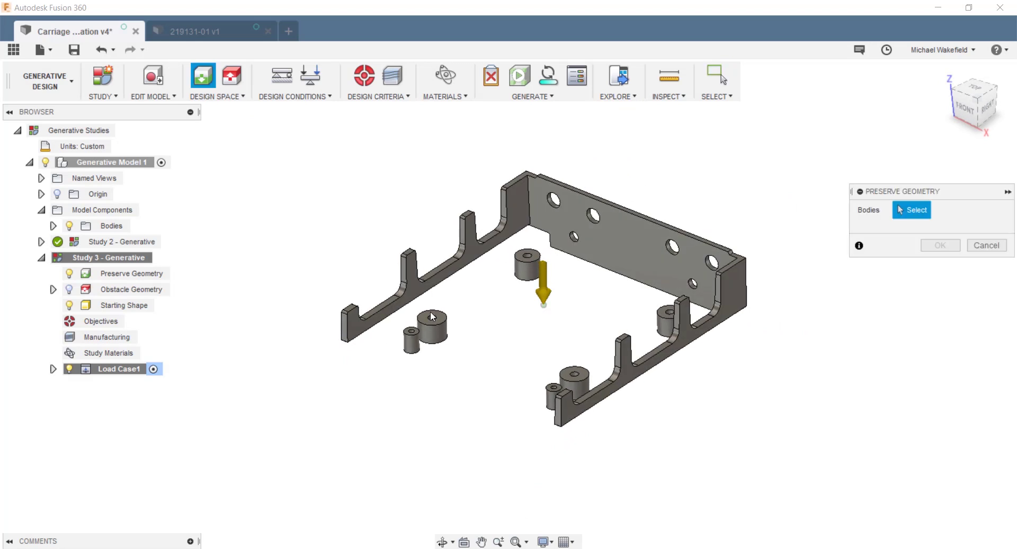
left_click_drag(222, 113, 825, 479)
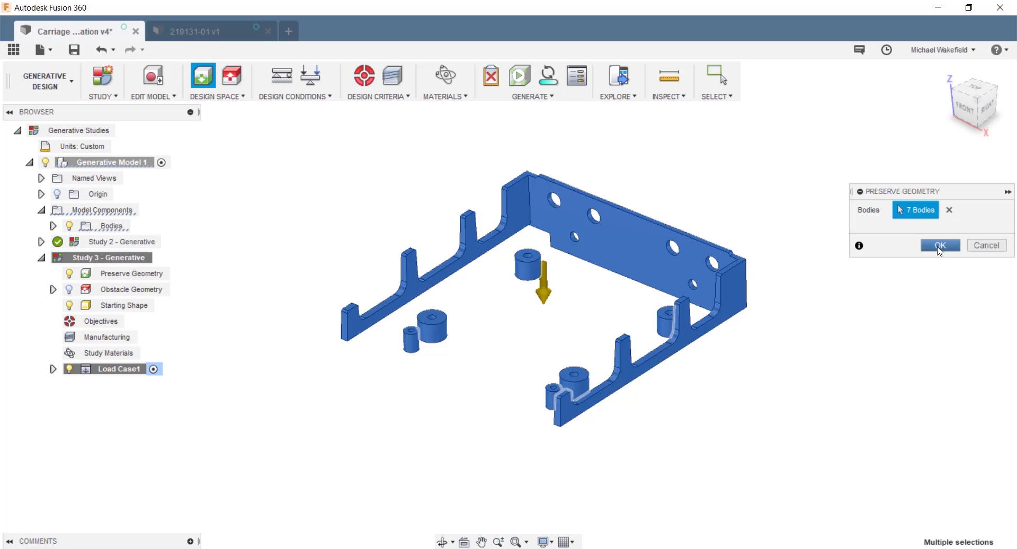
left_click(941, 246)
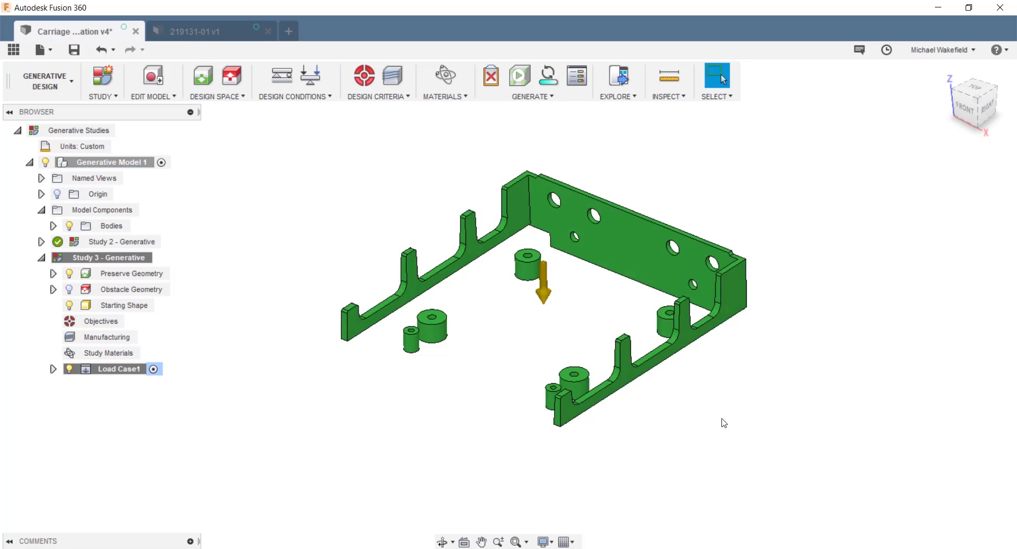
left_click(68, 290)
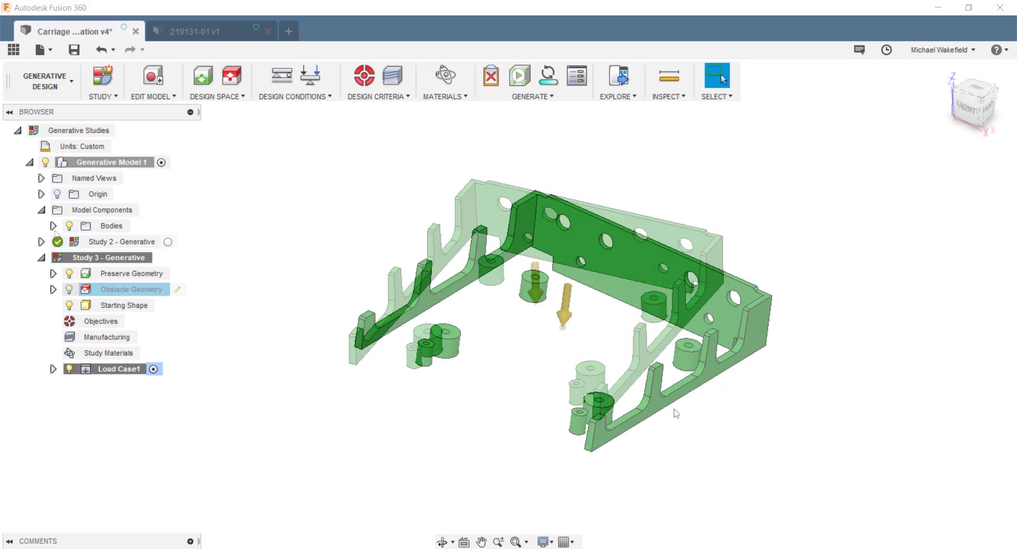
Step: Start a fixed structural constraint in Ux, Uy and Uz on the inner hole faces of the first three cylindrical bosses
left_click(282, 75)
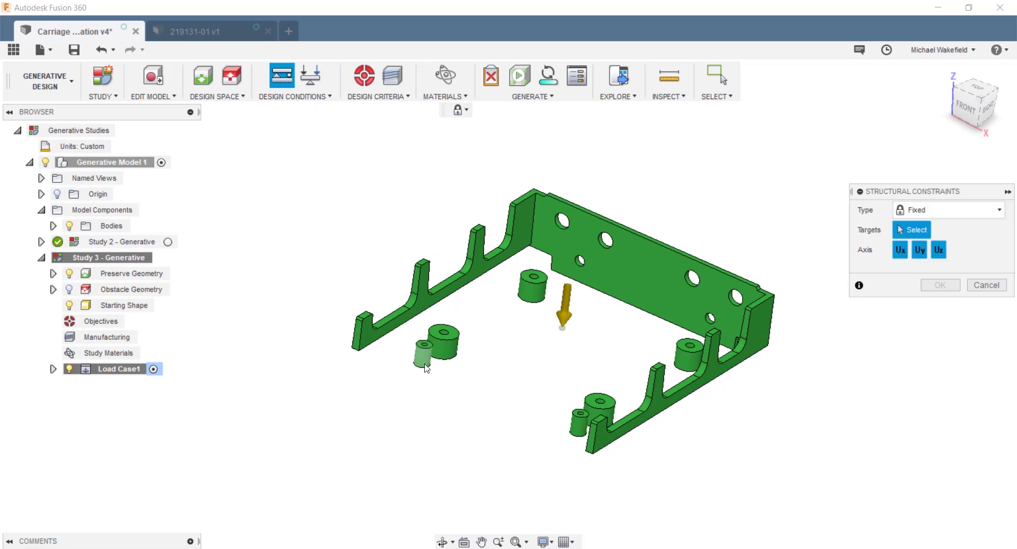
scroll(421, 355, "up", 5)
middle_click_drag(418, 347, 395, 297, "shift")
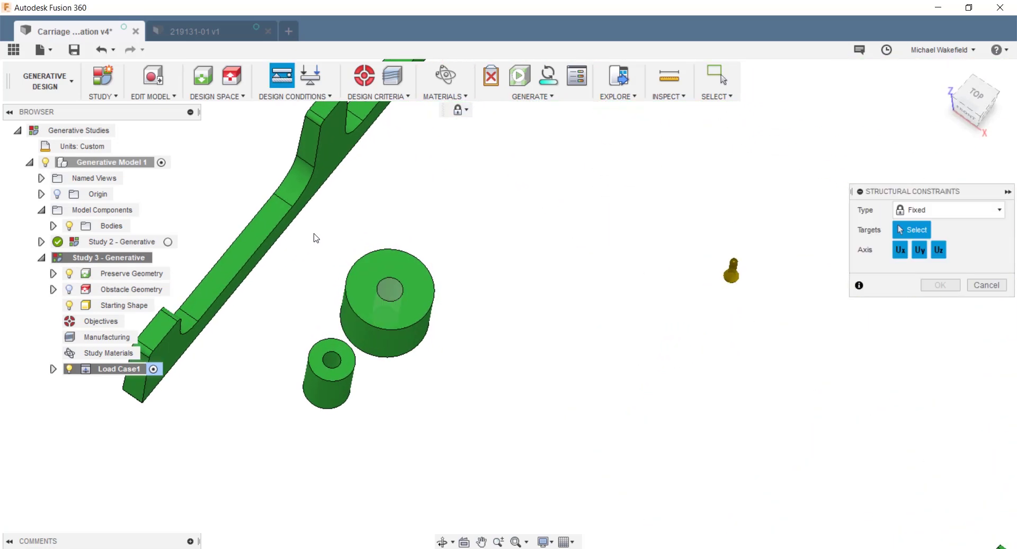
left_click(390, 290)
left_click(329, 364)
scroll(519, 302, "down", 2)
middle_click_drag(548, 313, 575, 217, "shift")
left_click(622, 176)
Step: Add the inner hole faces of the other three cylindrical bosses to the fixed constraint
scroll(763, 291, "down", 2)
middle_click_drag(764, 292, 589, 302)
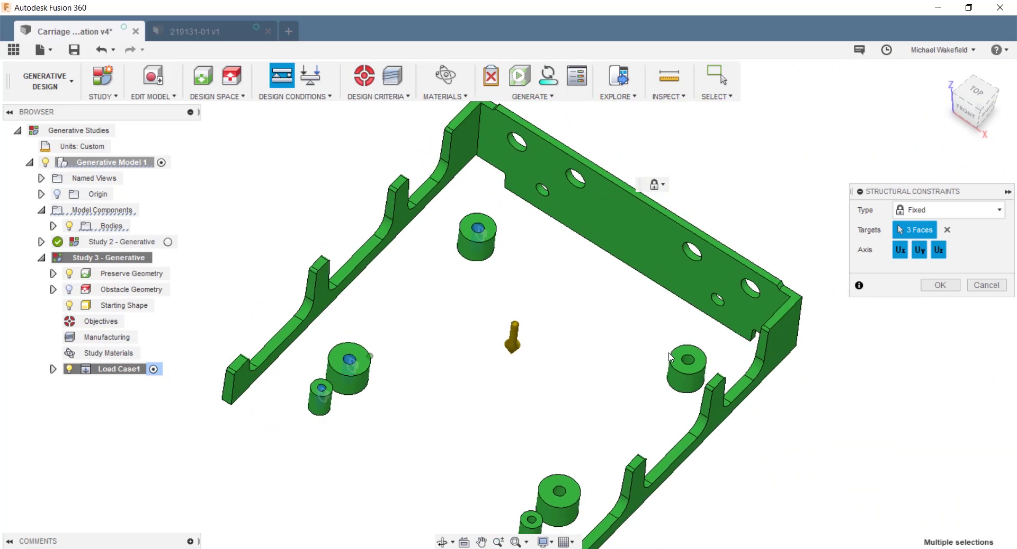
scroll(670, 354, "up", 4)
left_click(713, 365)
scroll(713, 369, "down", 3)
scroll(536, 455, "up", 4)
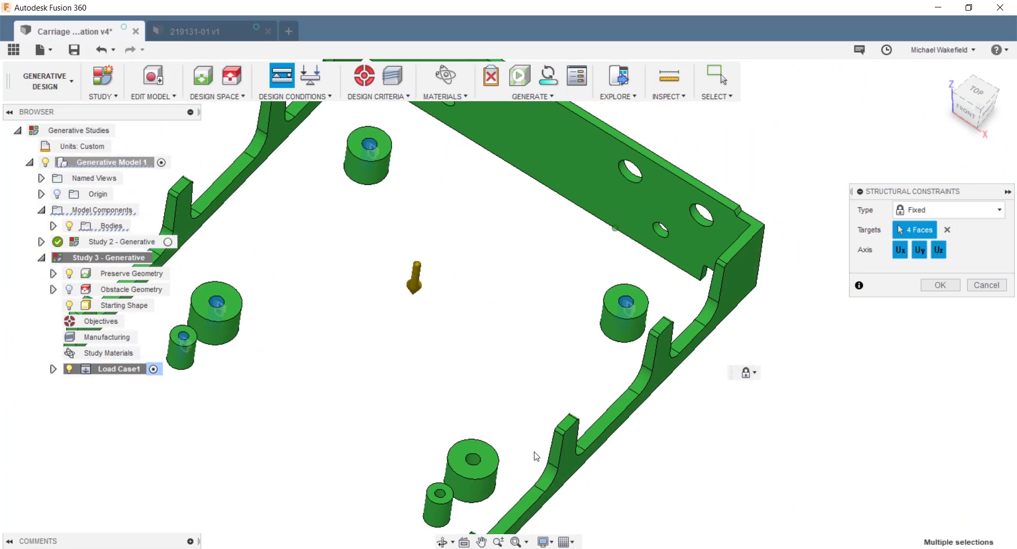
left_click(449, 458)
scroll(450, 457, "down", 3)
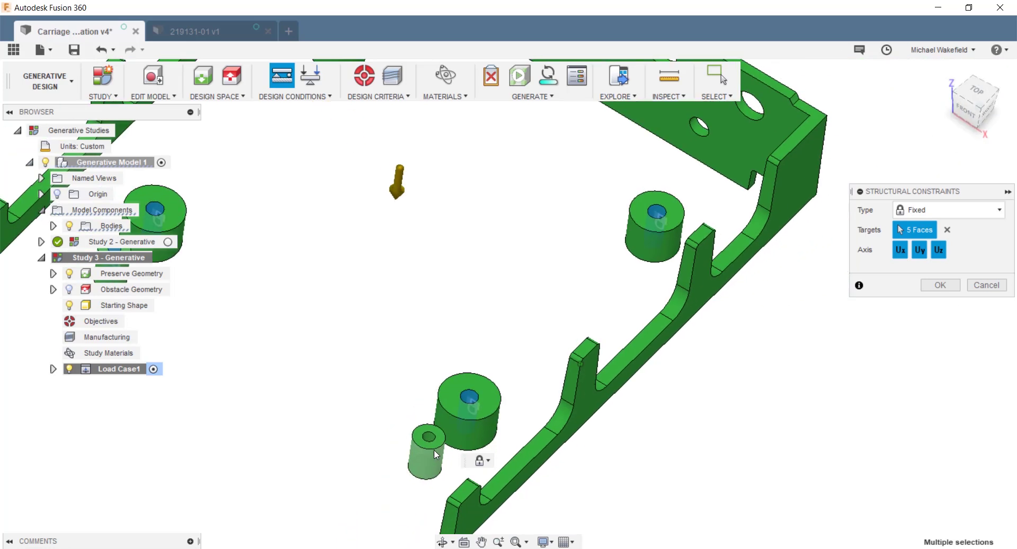
scroll(435, 443, "up", 5)
left_click(435, 442)
scroll(436, 443, "down", 4)
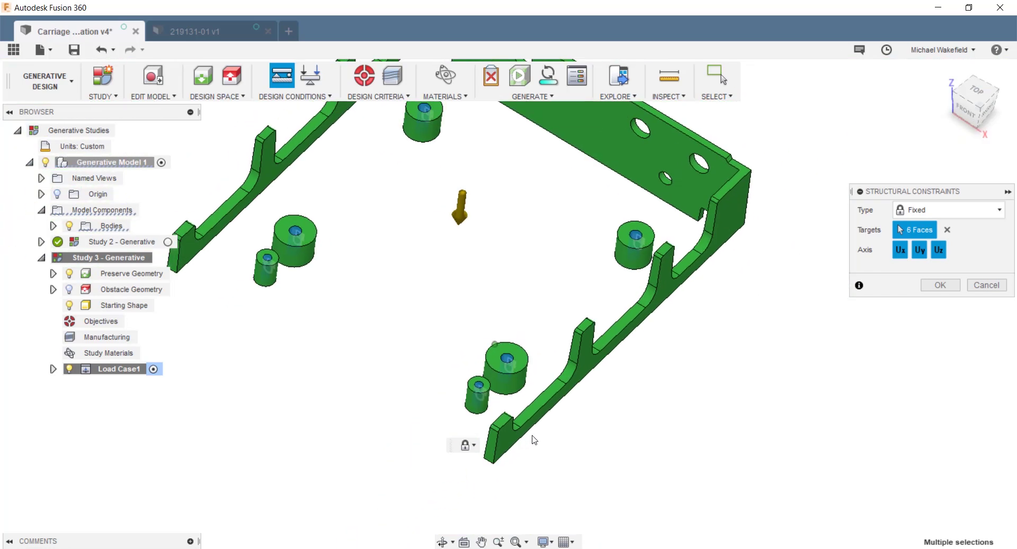
Step: Set up a force load on the outer faces of both side arms, with its direction defined by vector components
scroll(532, 441, "up", 2)
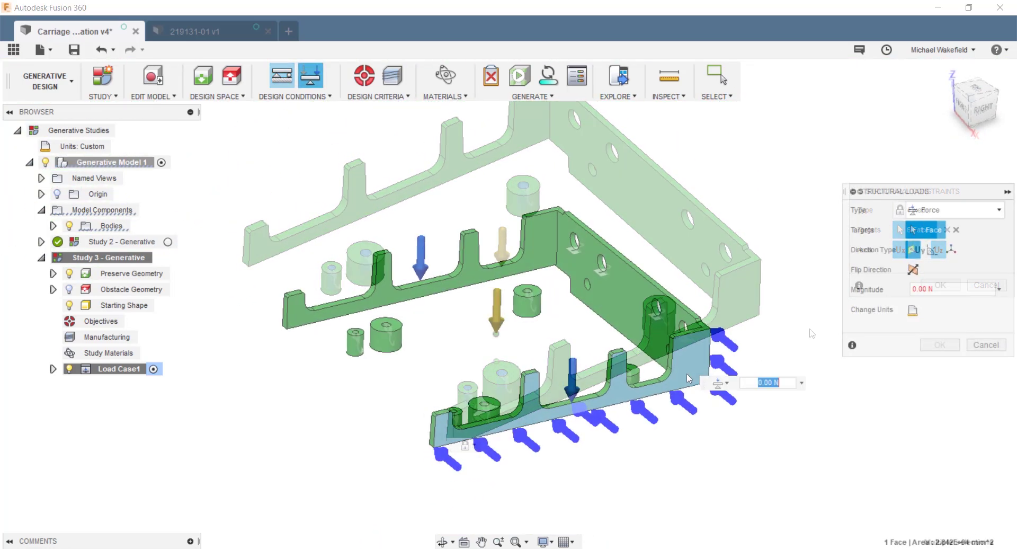
middle_click_drag(477, 402, 858, 331, "shift")
left_click(386, 408)
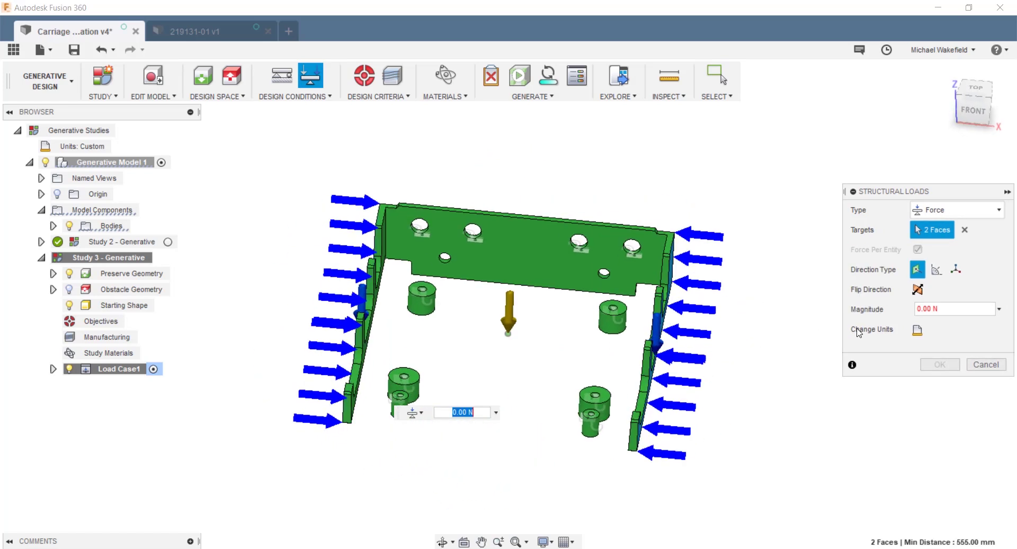
left_click(956, 269)
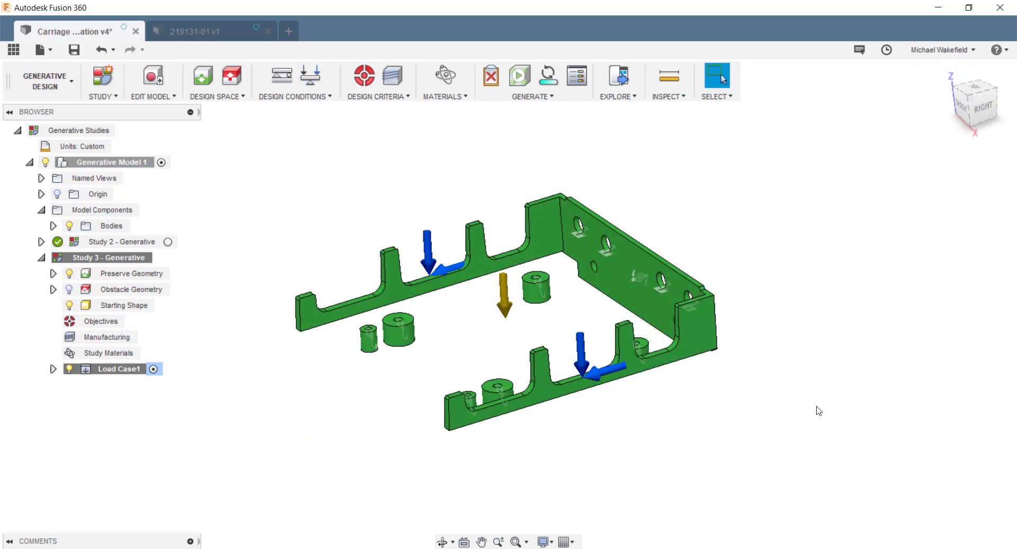
Step: Set the study objective to minimize mass with a safety factor of 2.00
left_click(364, 75)
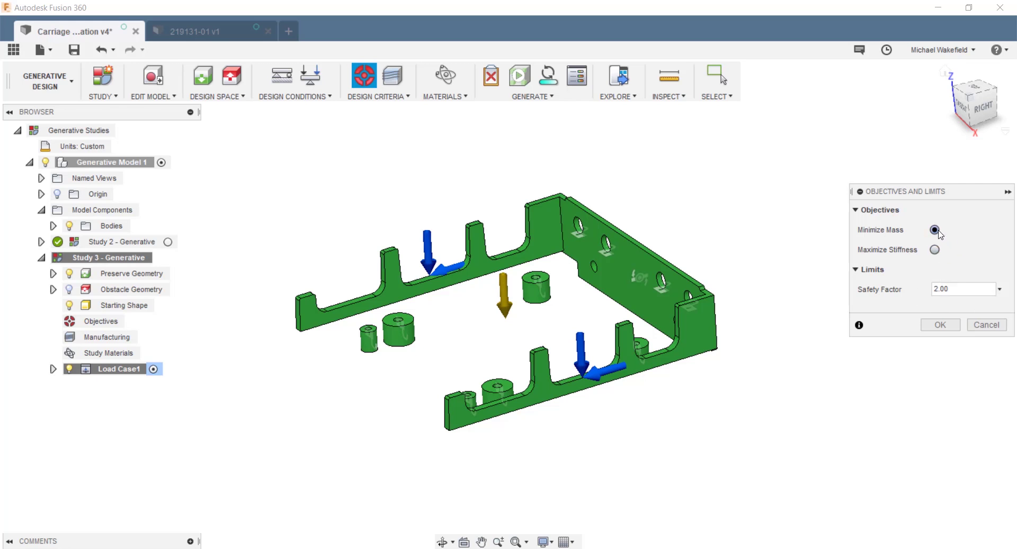
left_click(946, 325)
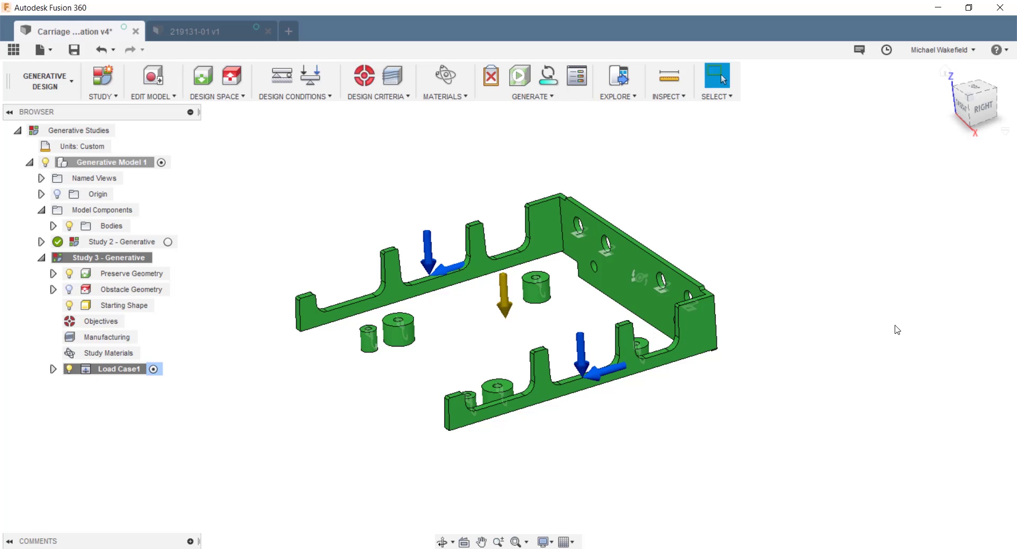
Step: Apply unrestricted, additive and 3-axis milling as the study's manufacturing methods, with Z- as the milling tool direction
left_click(393, 75)
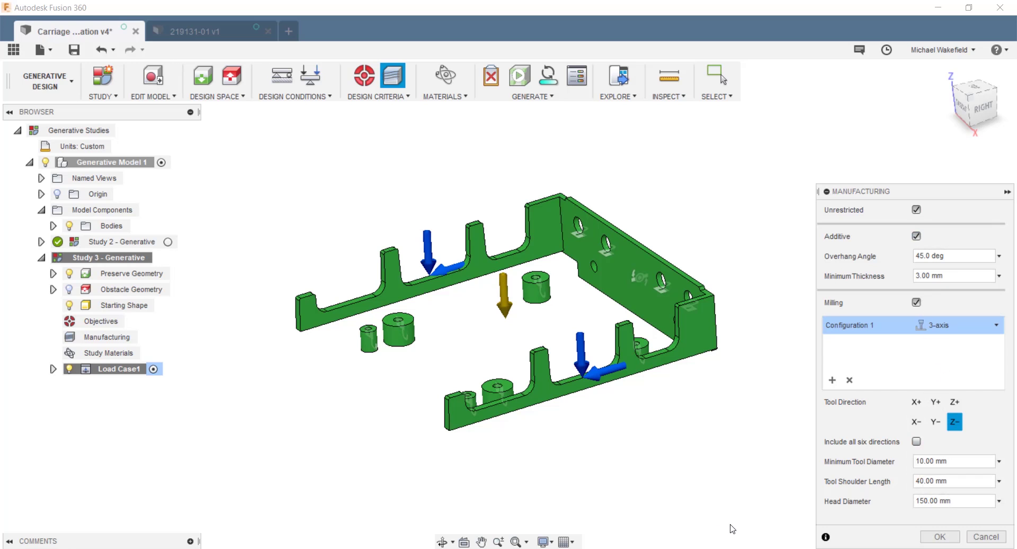
left_click(917, 302)
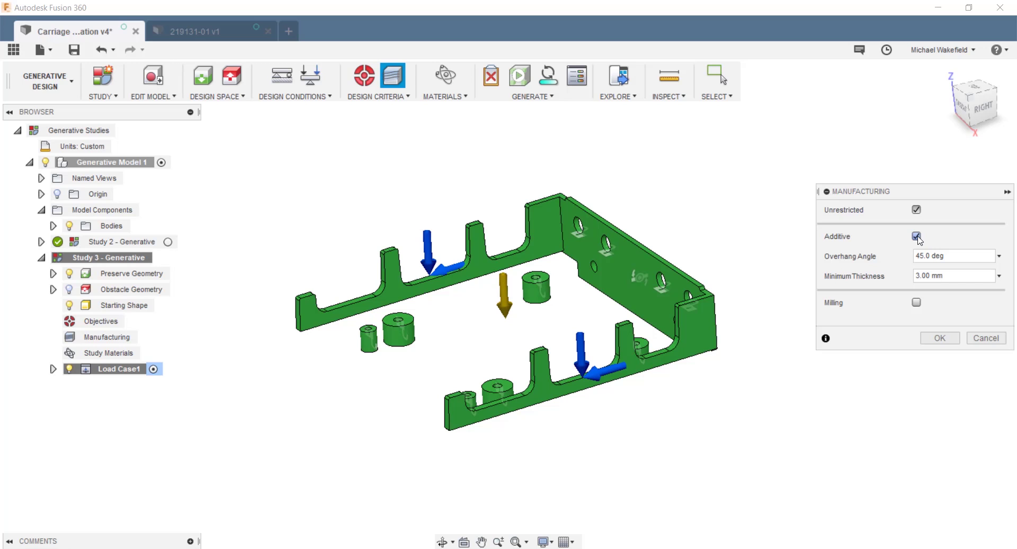
left_click(917, 303)
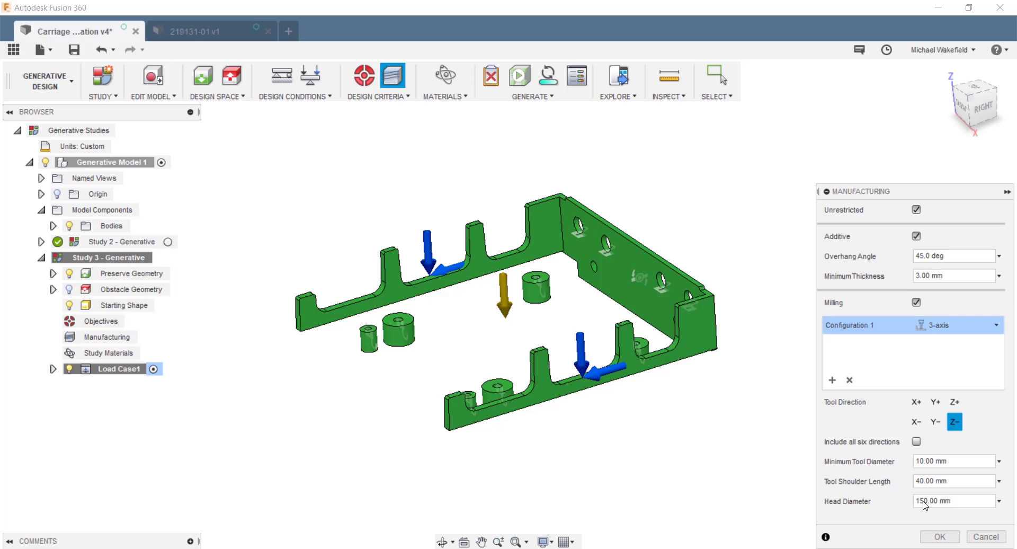
left_click(936, 536)
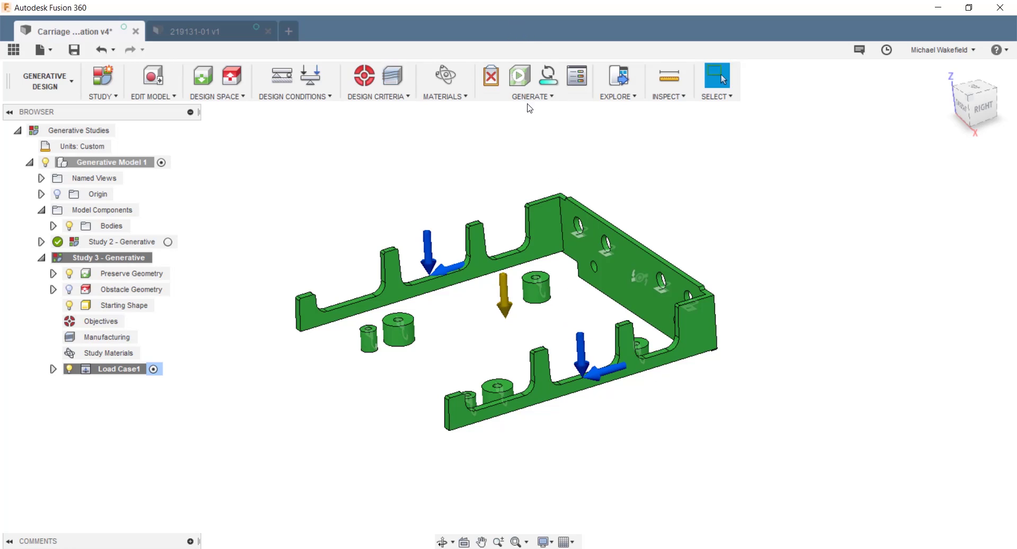
Step: Add Steel, Cast from the metals of the Fusion 360 Material Library to the study materials
left_click(447, 77)
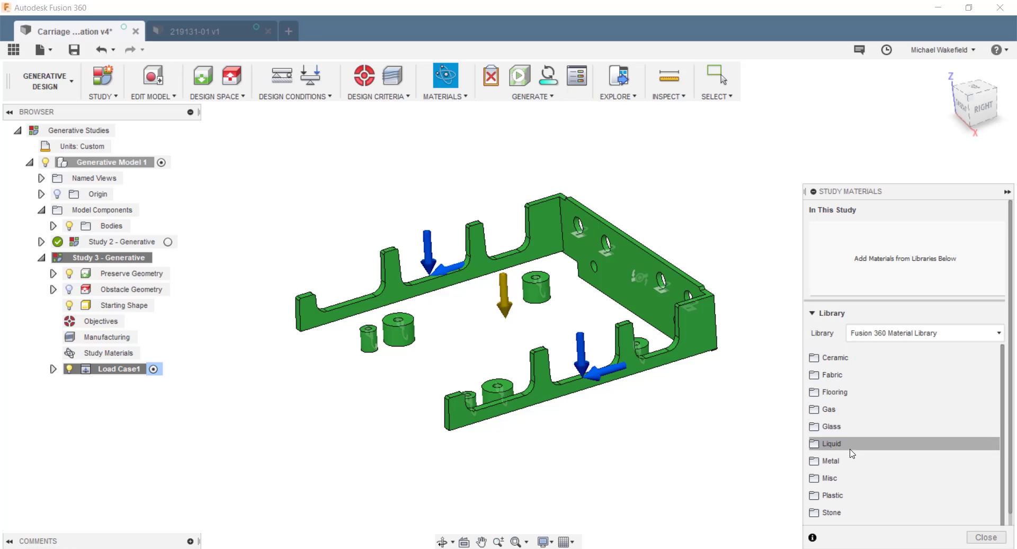
left_click(848, 460)
scroll(852, 457, "down", 5)
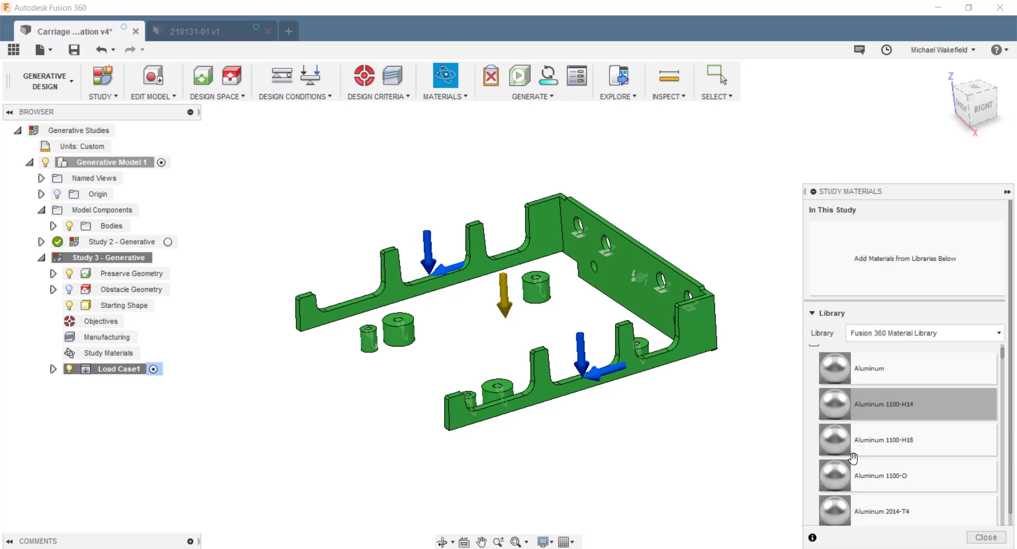
scroll(882, 446, "down", 10)
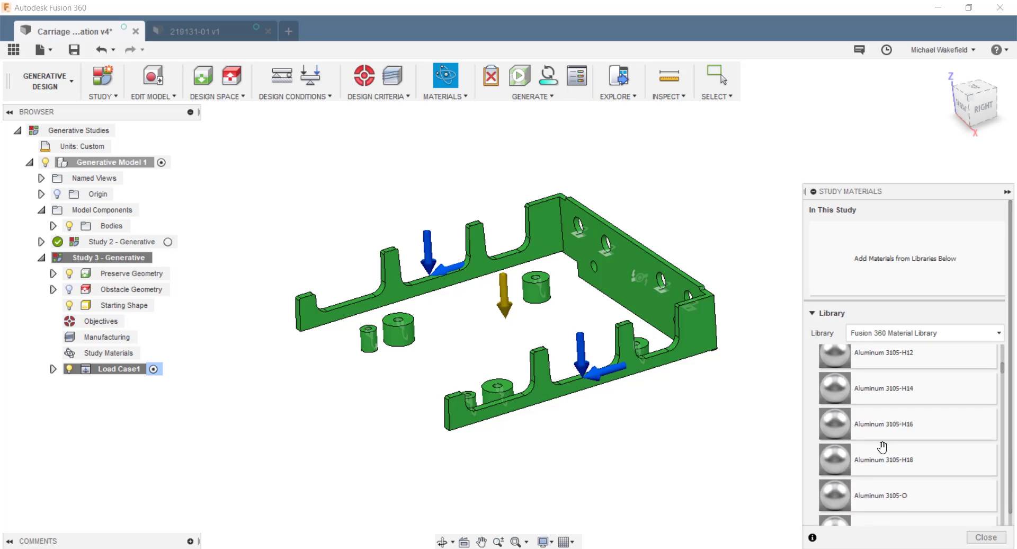
scroll(882, 446, "down", 15)
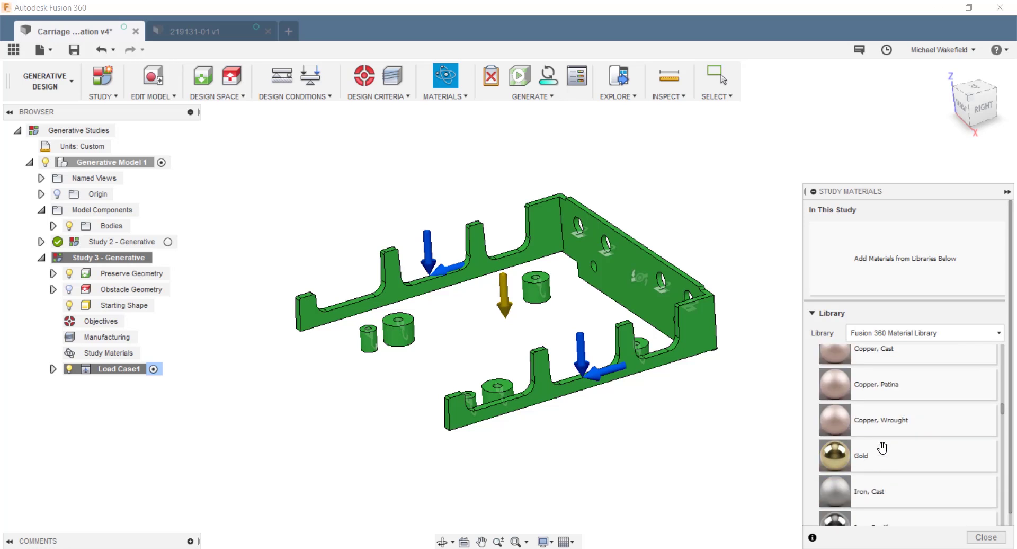
scroll(882, 448, "down", 10)
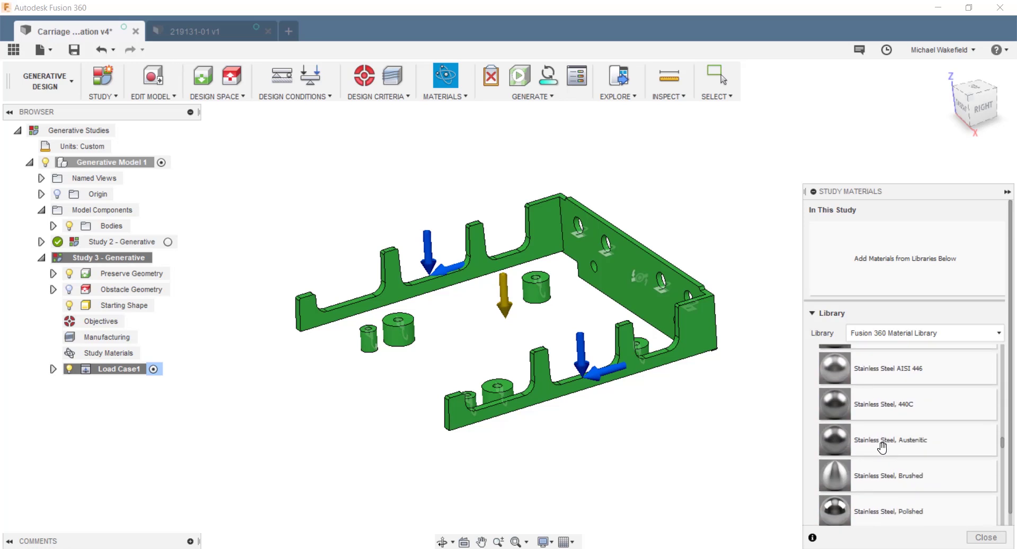
scroll(882, 449, "down", 10)
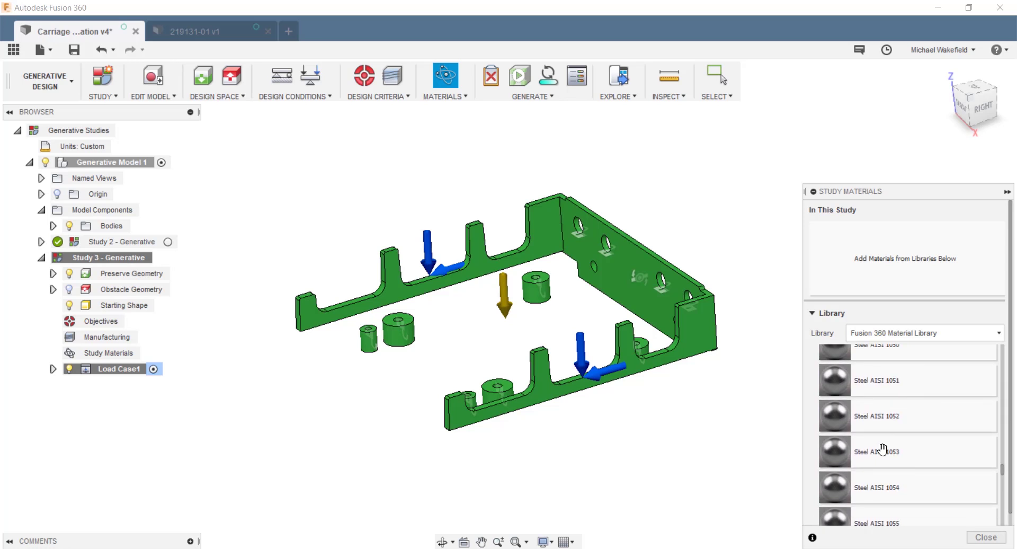
scroll(883, 449, "down", 10)
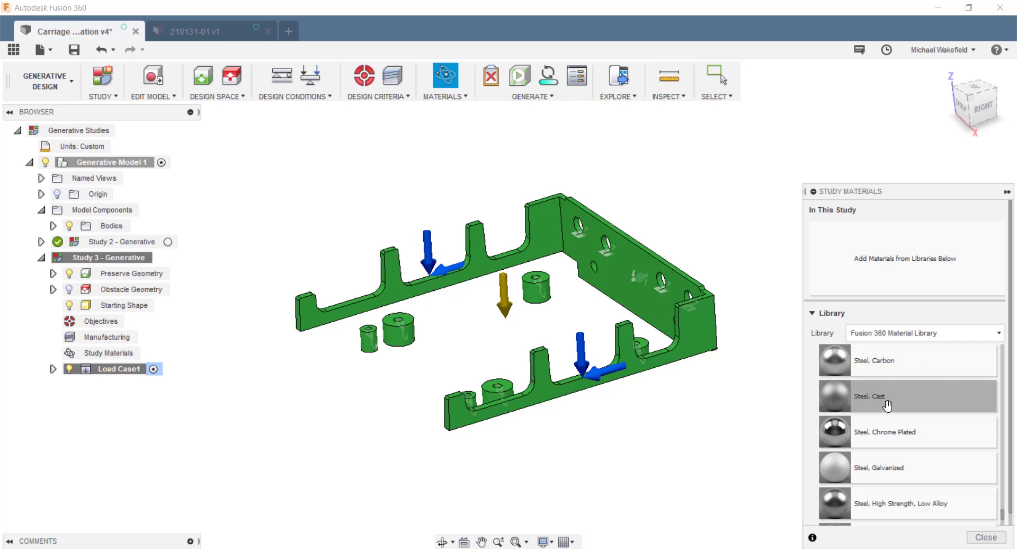
left_click_drag(889, 405, 878, 283)
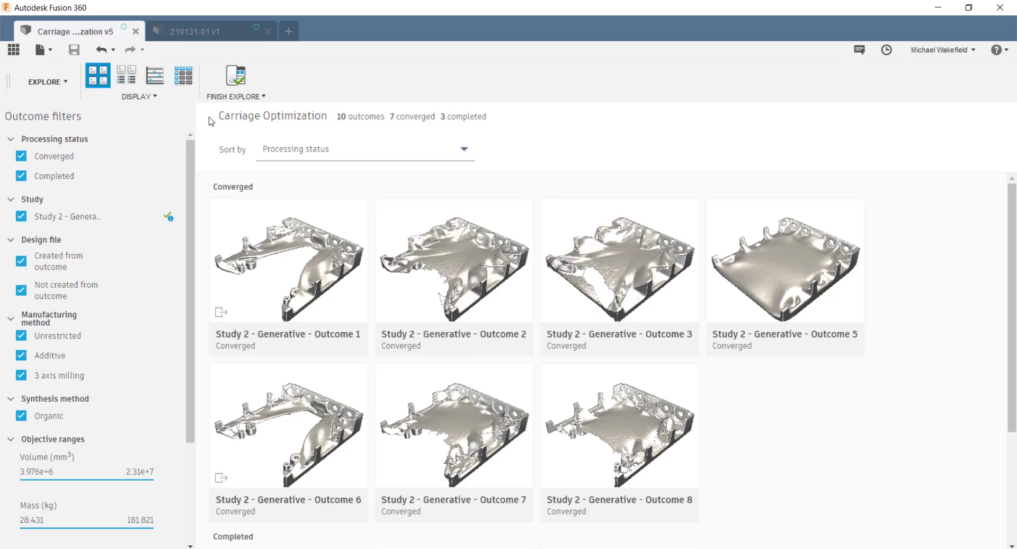
Step: Examine all converged and completed outcomes of the study as thumbnails and compare their listed properties
scroll(450, 255, "down", 3)
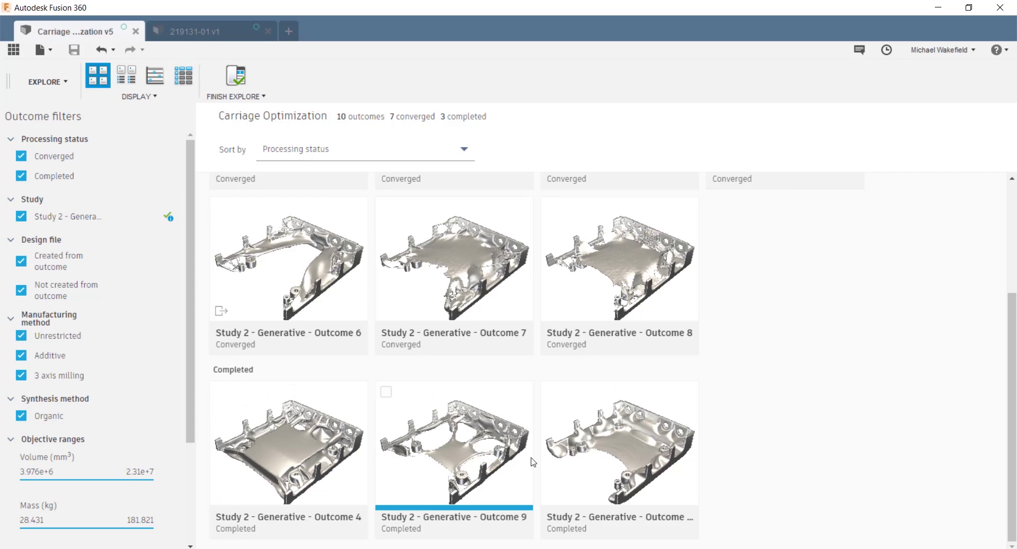
left_click(126, 76)
scroll(612, 335, "down", 12)
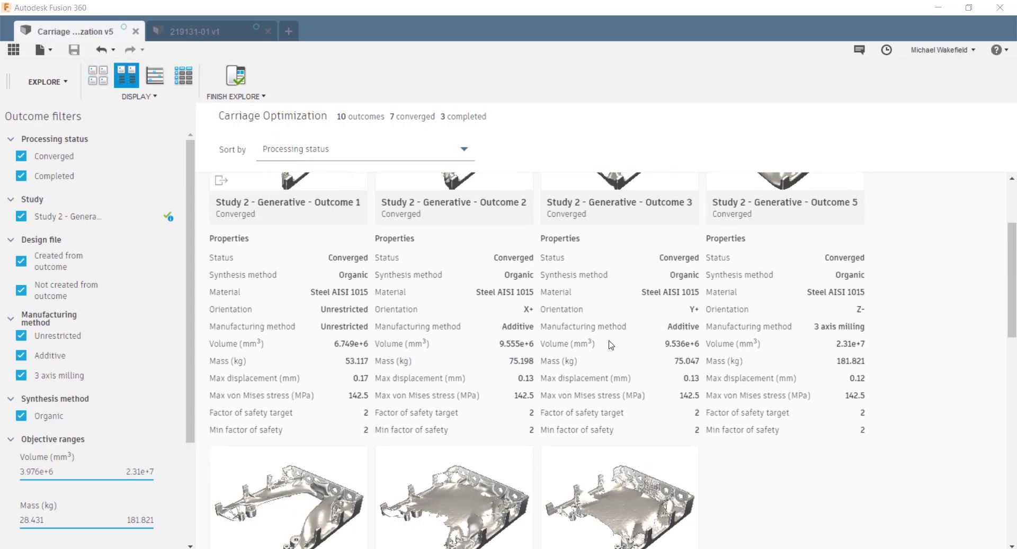
scroll(611, 346, "down", 2)
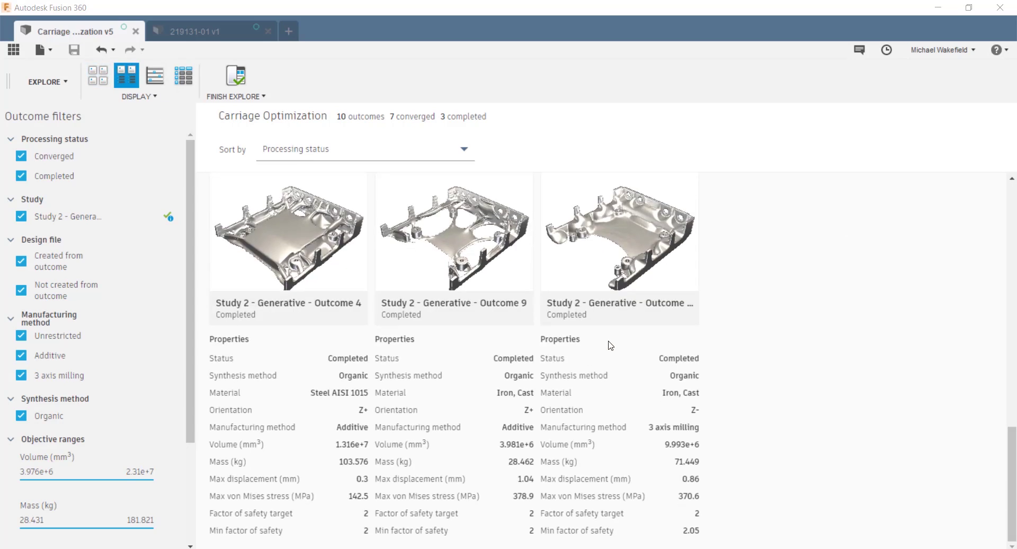
scroll(611, 346, "up", 15)
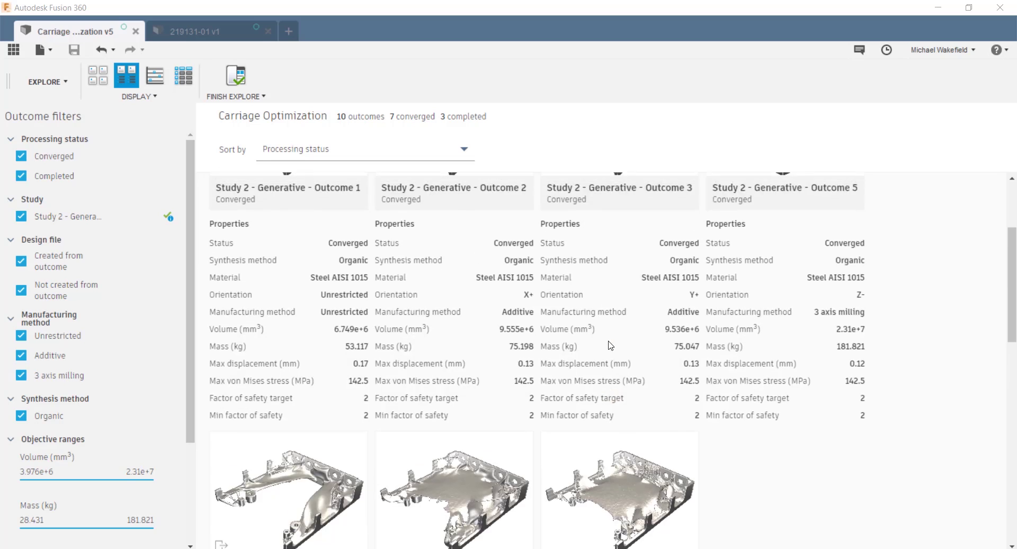
scroll(611, 345, "up", 1)
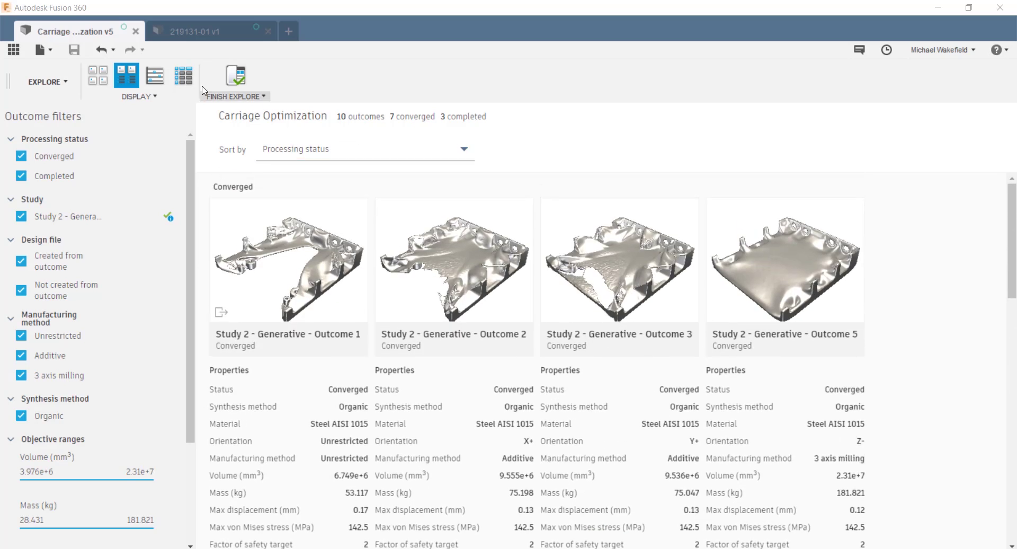
Step: Plot the outcomes by min factor of safety against mass and open the design created from Outcome 6
left_click(154, 75)
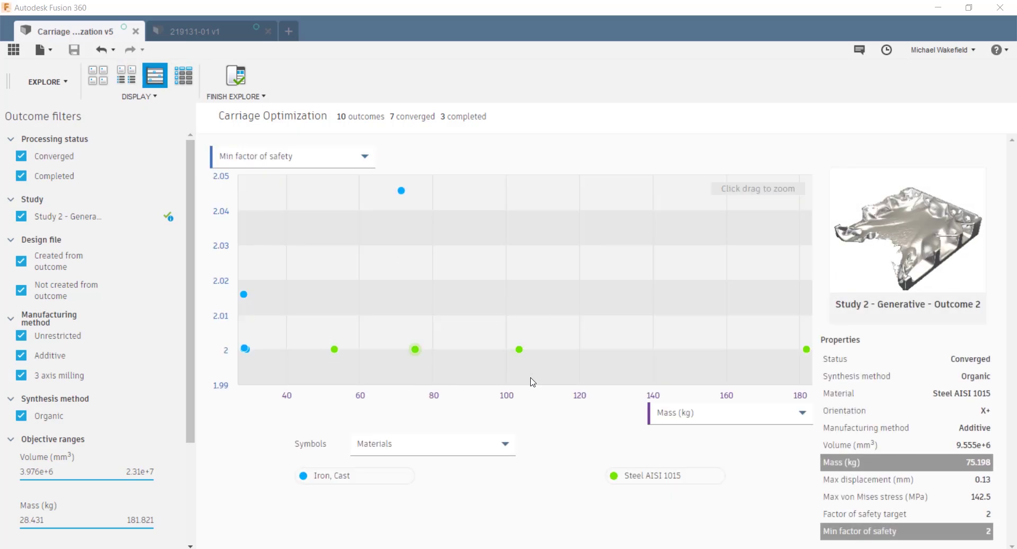
mouse_move(245, 293)
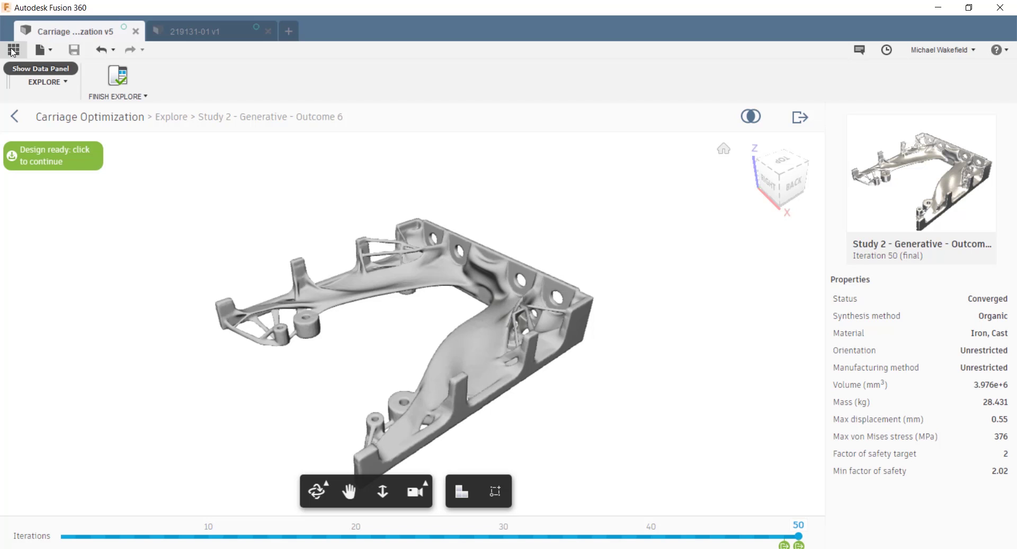
left_click(41, 153)
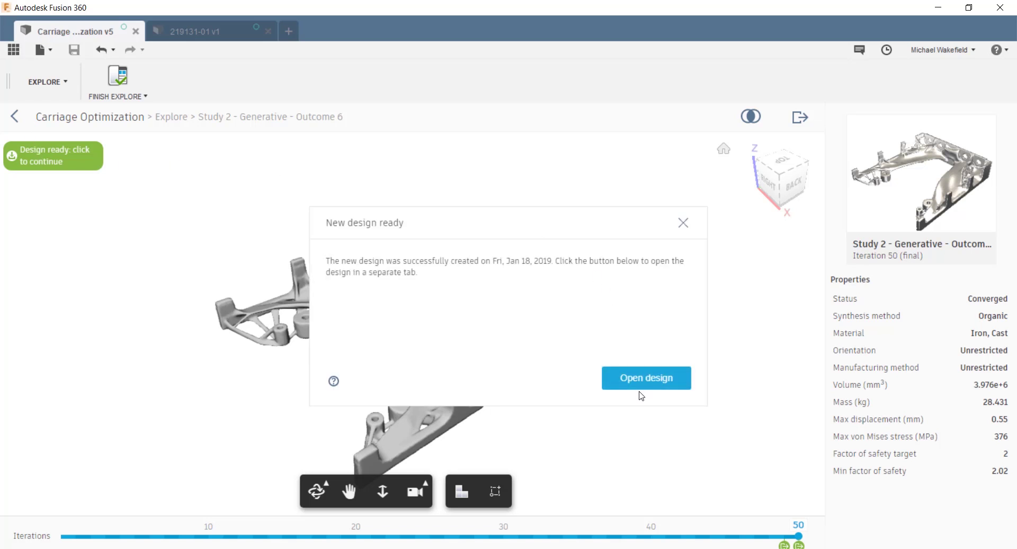
left_click(642, 386)
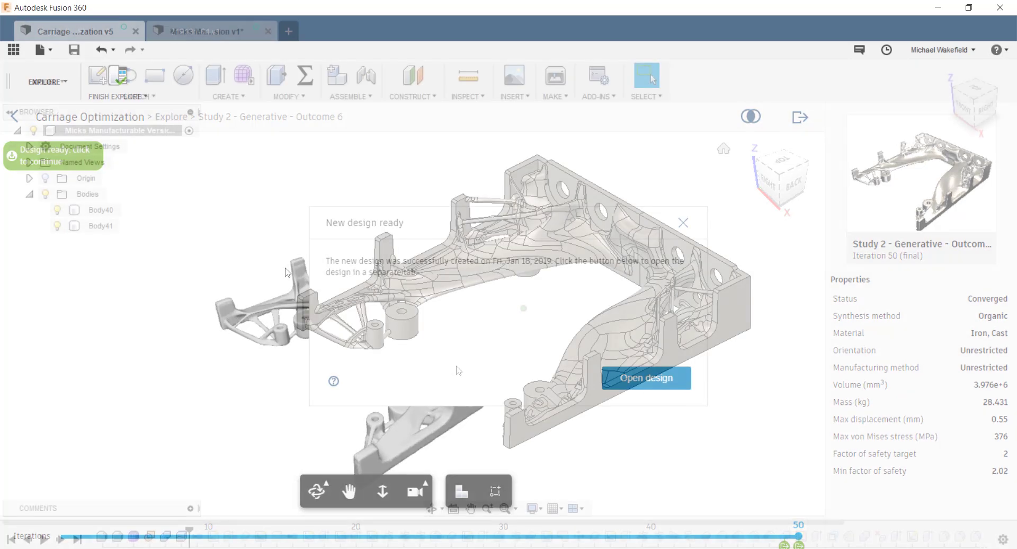
Step: Advance the design history past the removal of one half of the frame to include Sketch5, and make that sketch visible
left_click_drag(189, 531, 205, 531)
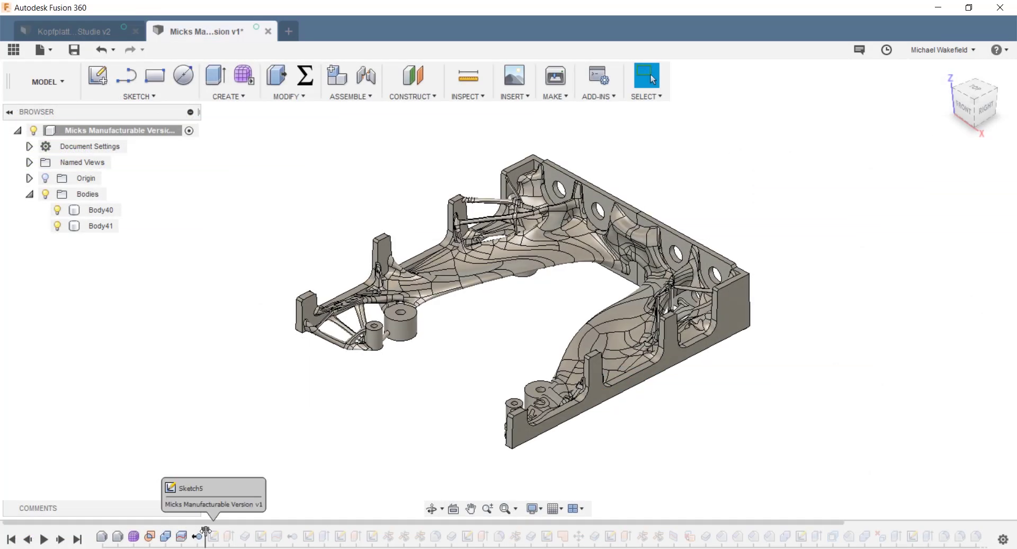
mouse_move(533, 390)
middle_mouse_down("shift")
mouse_move(683, 368)
mouse_move(555, 220)
mouse_move(609, 288)
middle_mouse_up("shift")
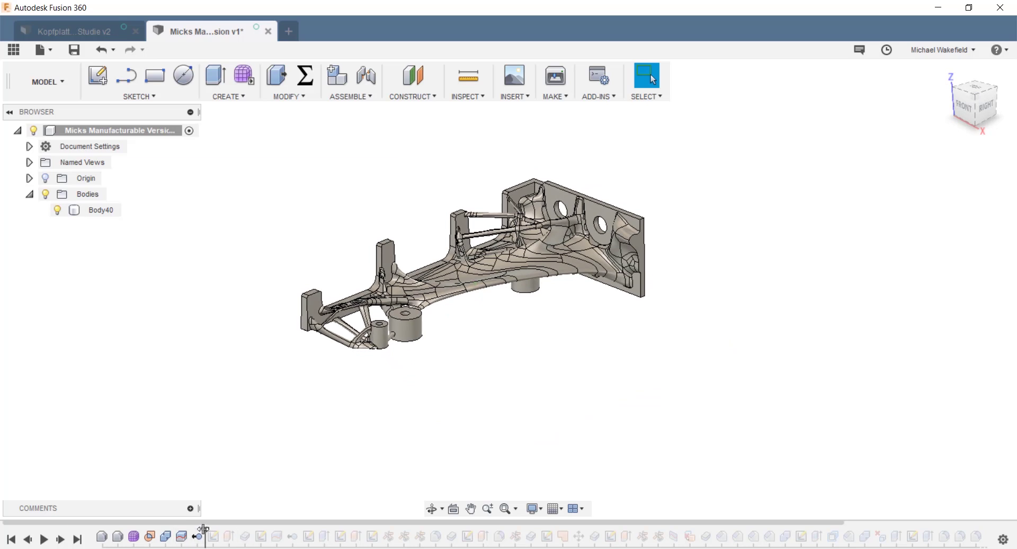
left_click_drag(204, 529, 211, 529)
mouse_move(279, 481)
middle_mouse_down("shift")
mouse_move(423, 418)
mouse_move(102, 267)
middle_mouse_up("shift")
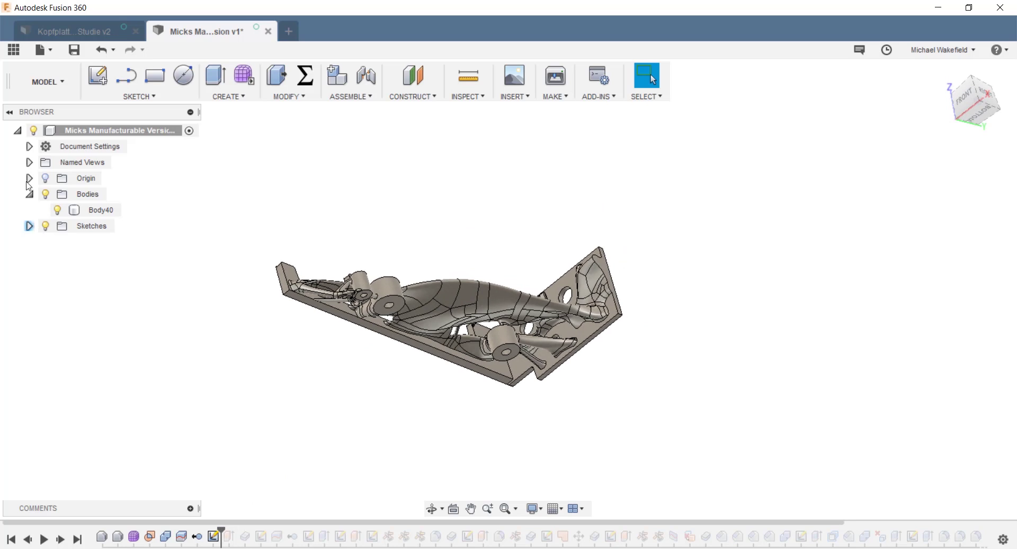
left_click(29, 226)
left_click(66, 243)
mouse_move(454, 384)
middle_mouse_down("shift")
mouse_move(543, 370)
mouse_move(529, 389)
mouse_move(572, 375)
mouse_move(524, 350)
mouse_move(461, 351)
mouse_move(388, 373)
mouse_move(412, 330)
mouse_move(408, 406)
mouse_move(359, 365)
mouse_move(456, 336)
mouse_move(504, 366)
mouse_move(461, 445)
mouse_move(423, 466)
middle_mouse_up("shift")
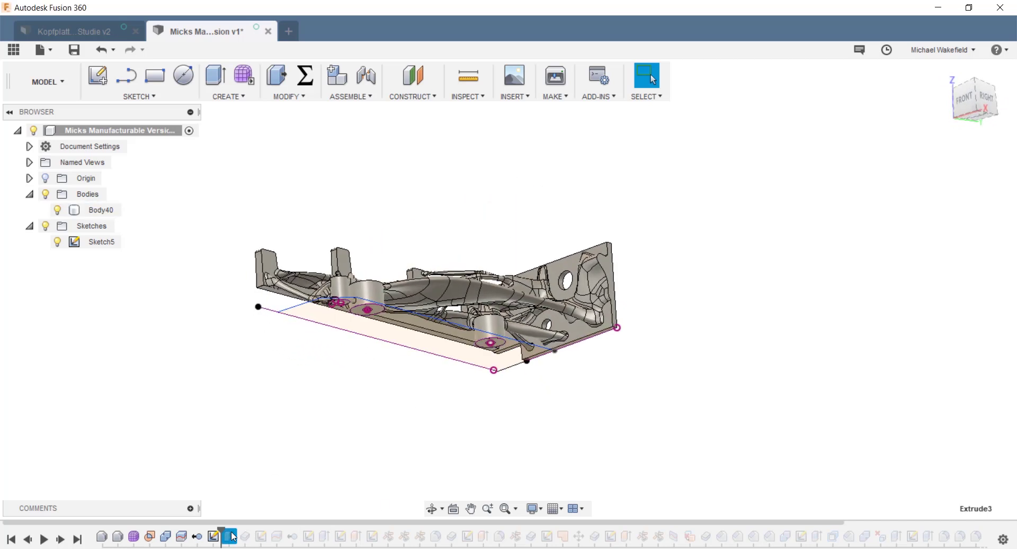
Step: Advance the design history past Extrude3 and show the surface body Body45 (2) around the half frame
left_click_drag(221, 531, 238, 531)
mouse_move(340, 444)
middle_mouse_down("shift")
mouse_move(372, 444)
mouse_move(352, 400)
mouse_move(331, 401)
middle_mouse_up("shift")
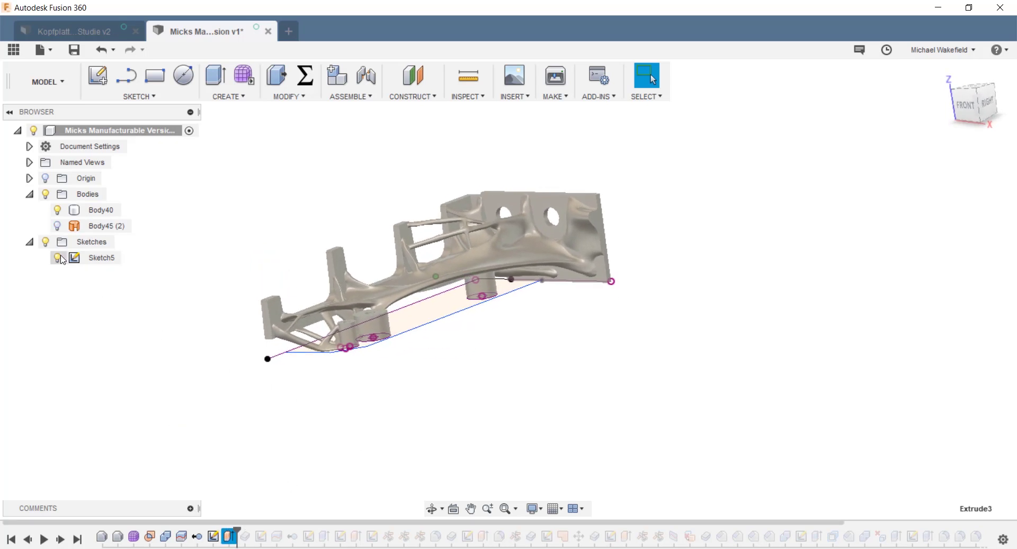
left_click(58, 228)
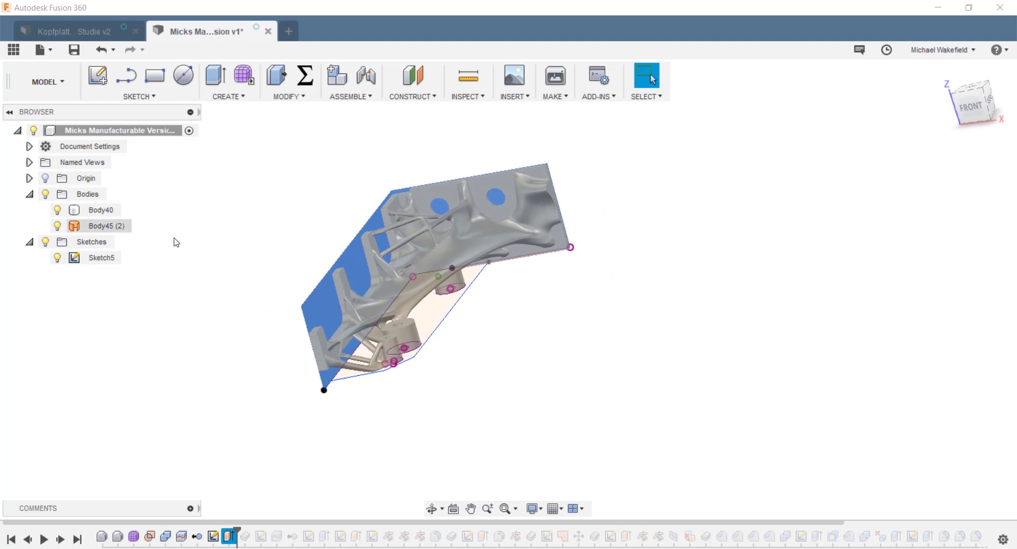
middle_click_drag(465, 202, 256, 279, "shift")
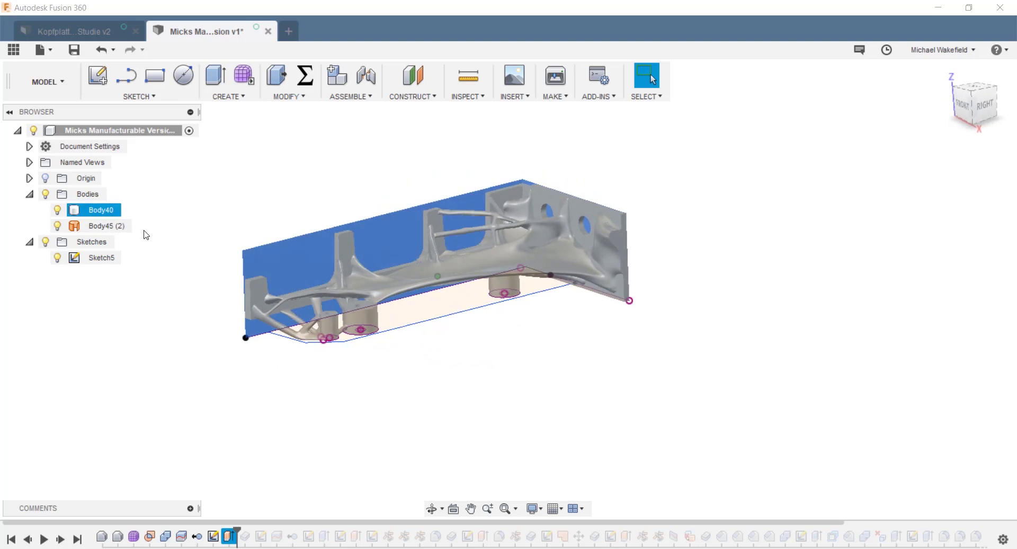
key("Escape")
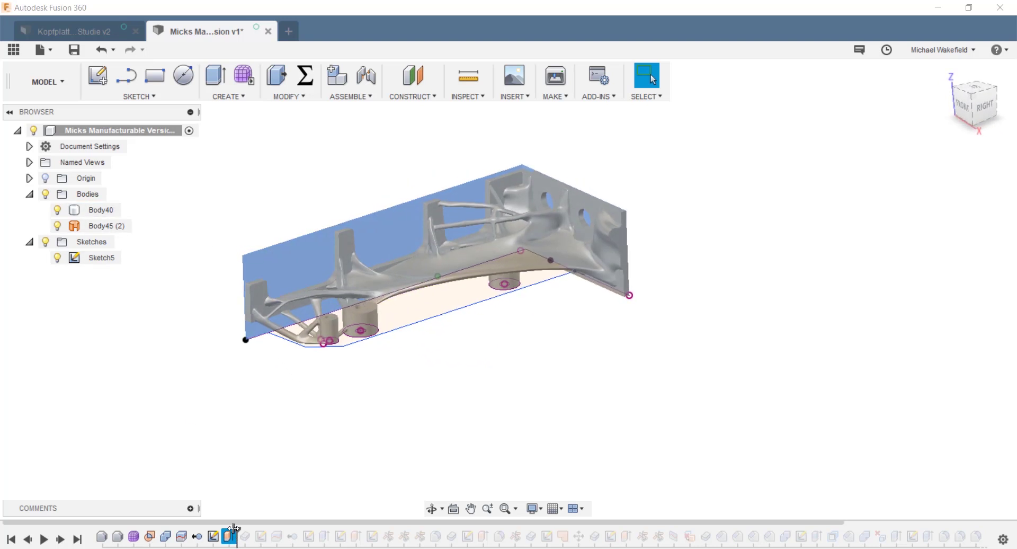
Step: Advance the design history, show the surface body Body48 (3), and continue the history up to just before Sketch13
left_click_drag(233, 528, 253, 528)
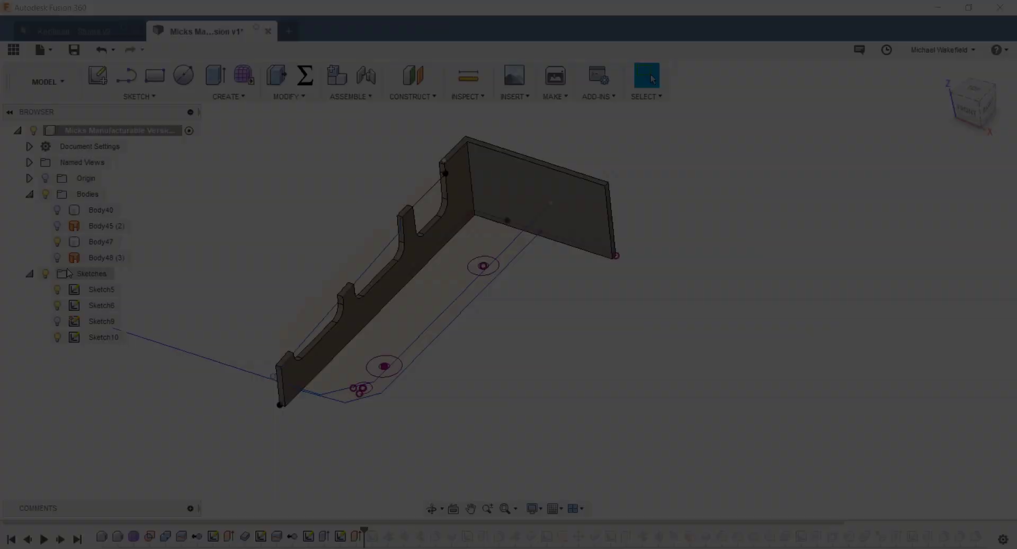
left_click(57, 258)
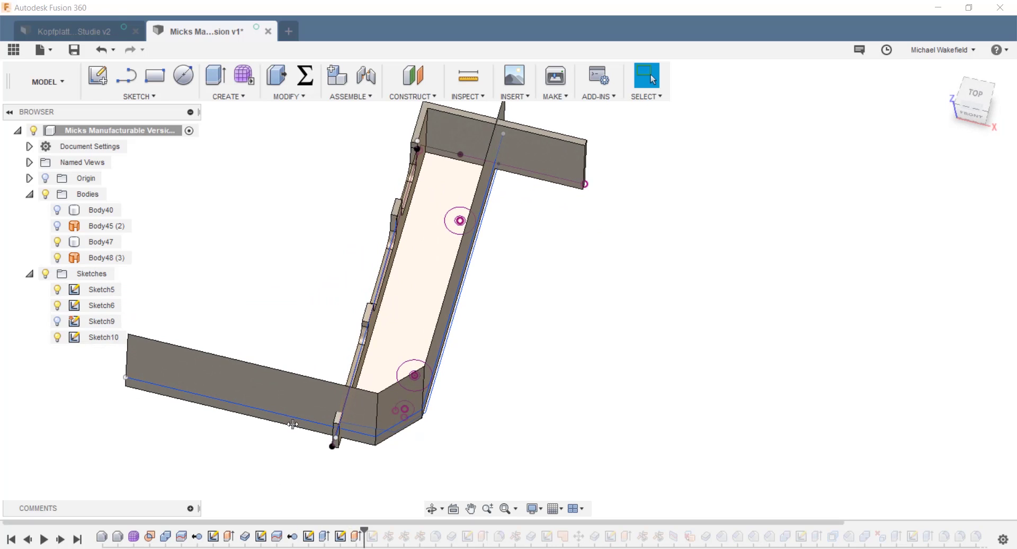
left_click_drag(364, 531, 450, 530)
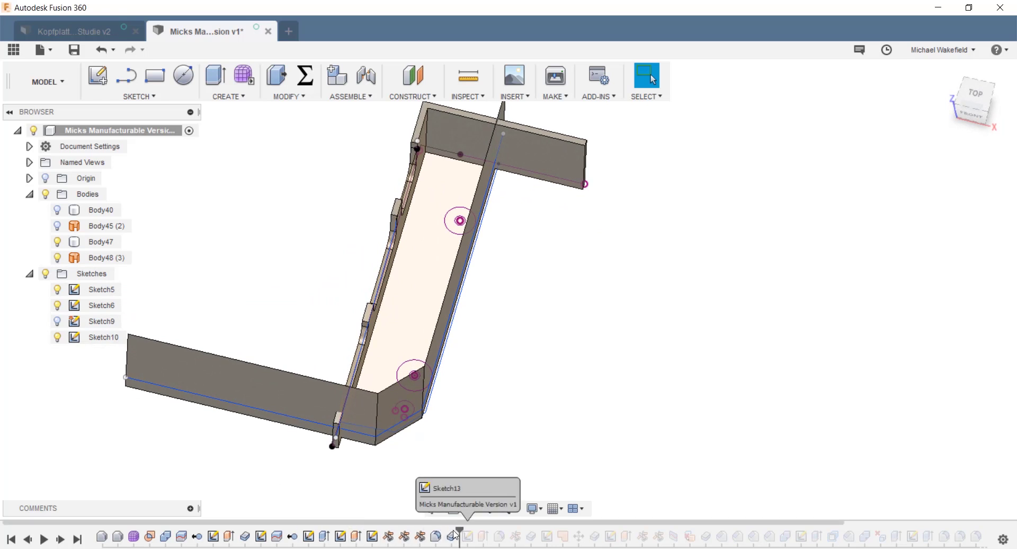